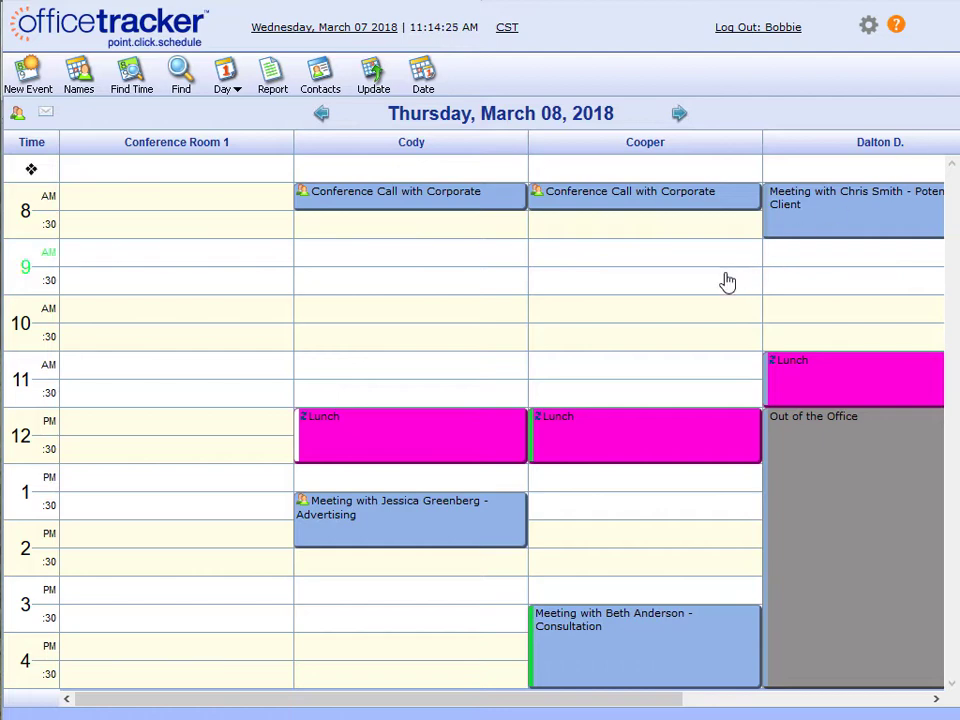
# - Create an event titled "Sales Meeting" for Conference Room 1 at 9:00 AM on Thursday, March 08, 2018
pyautogui.doubleClick(165, 268)
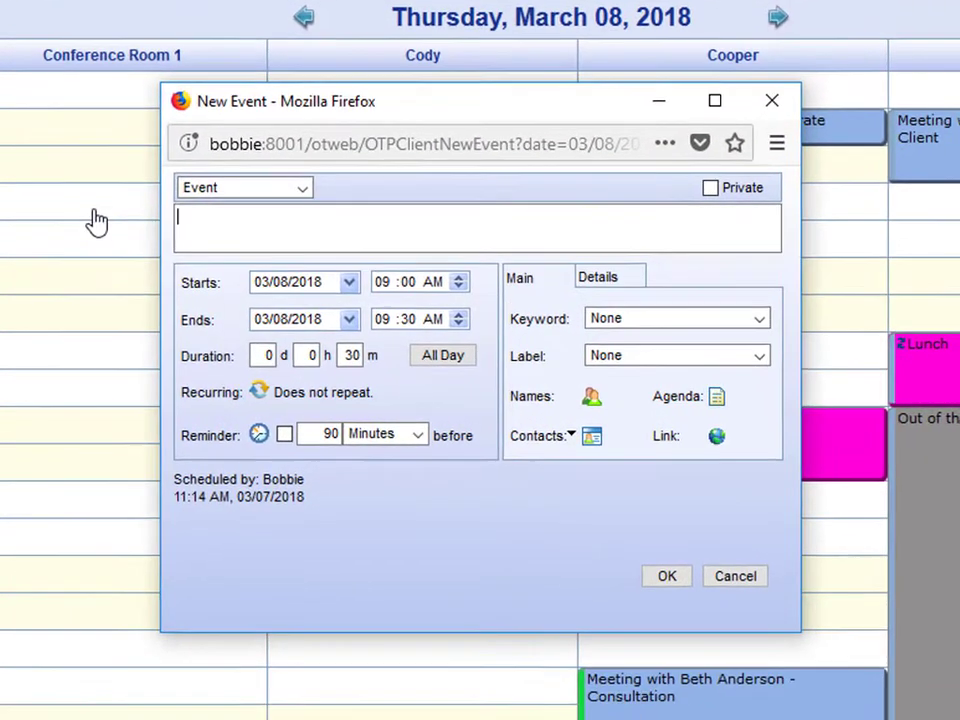
pyautogui.write('Sales ')
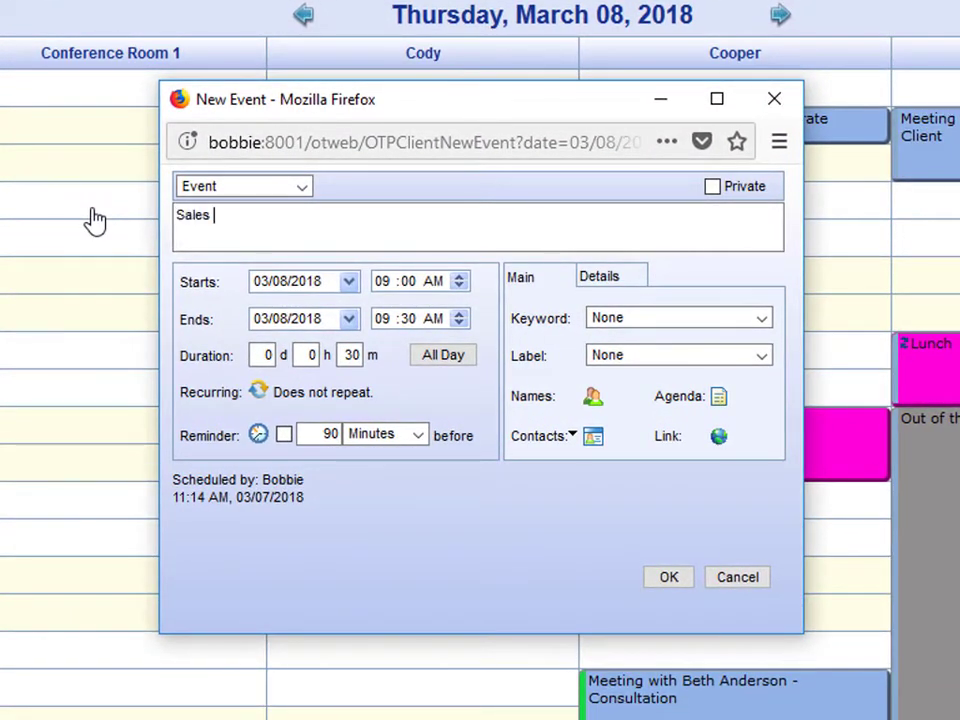
pyautogui.write('Meeting')
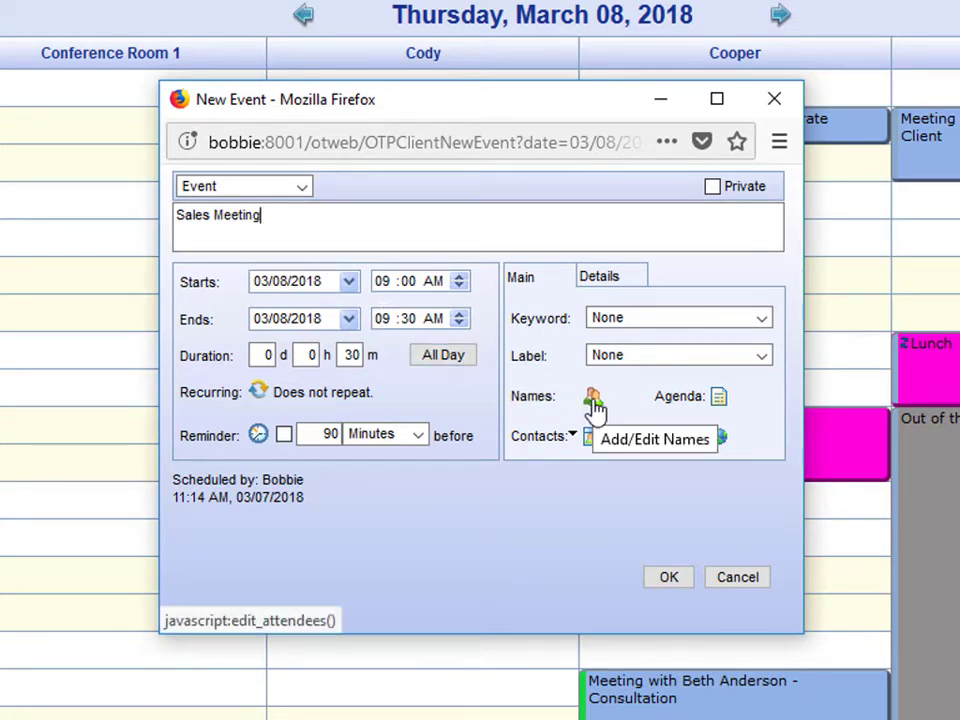
# - Include four staff members in the Sales Meeting alongside Conference Room 1
pyautogui.click(594, 407)
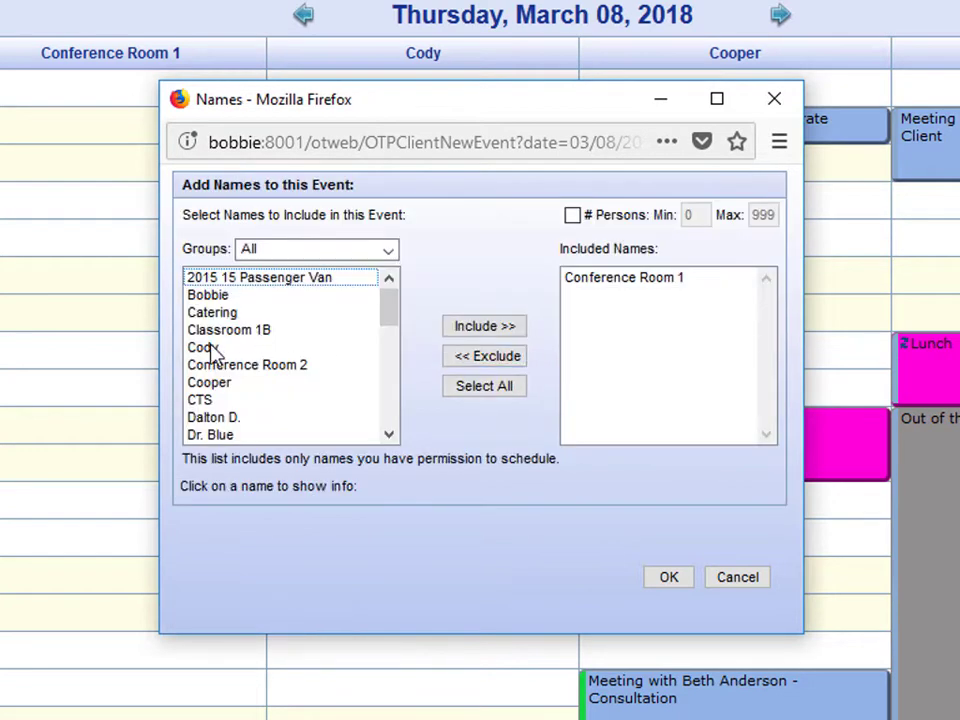
pyautogui.click(205, 347)
pyautogui.click(461, 330)
pyautogui.click(251, 399)
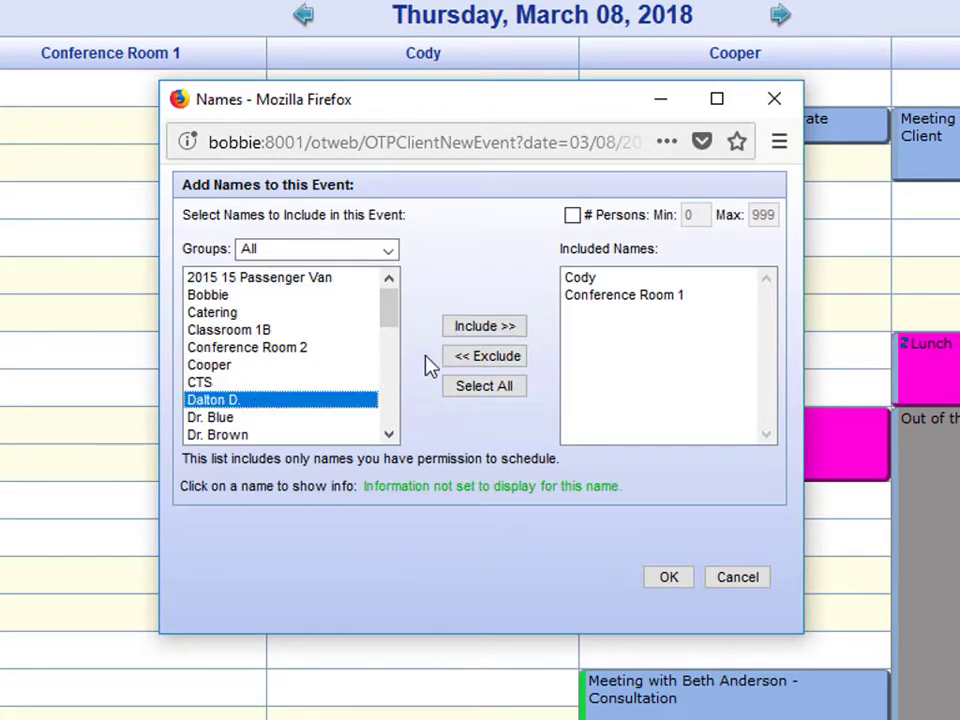
pyautogui.click(484, 326)
pyautogui.click(215, 366)
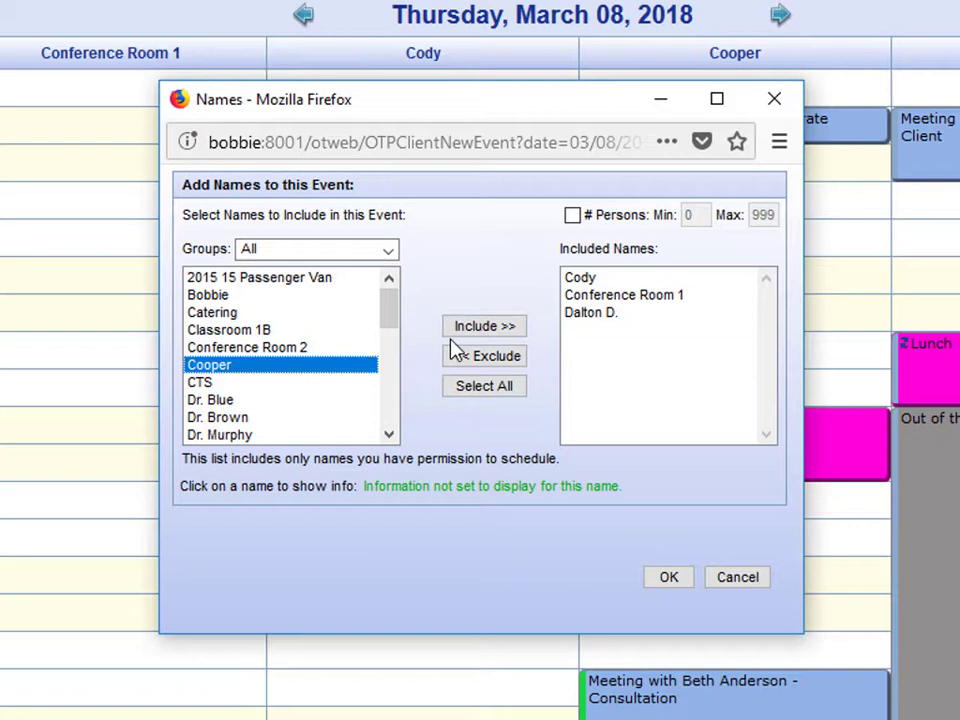
pyautogui.click(470, 326)
pyautogui.scroll(-5, 389, 433)
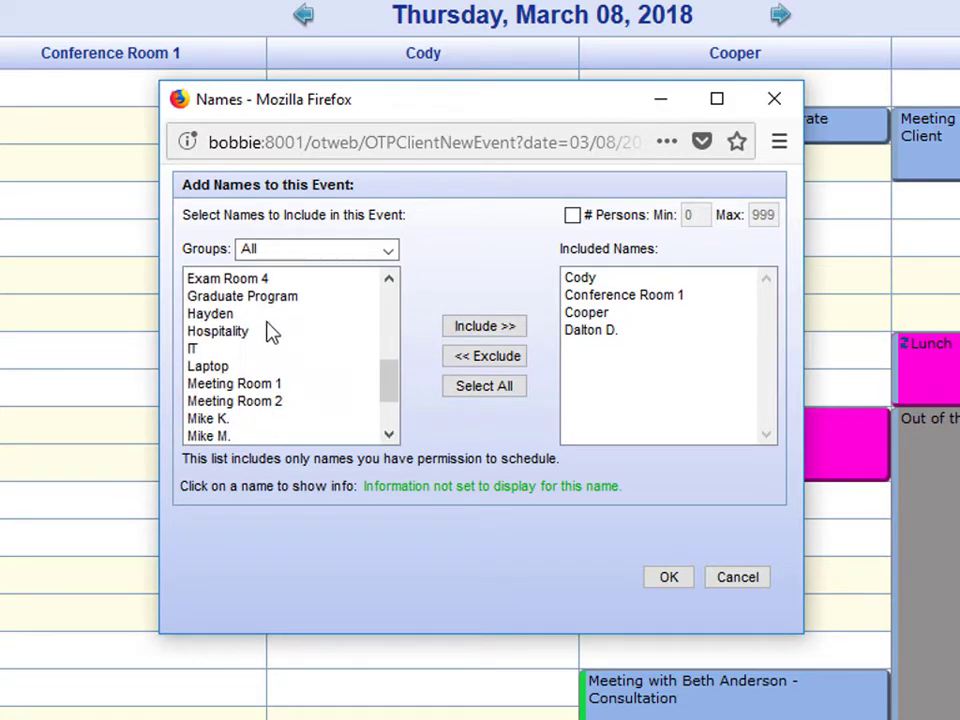
pyautogui.click(222, 314)
pyautogui.click(463, 327)
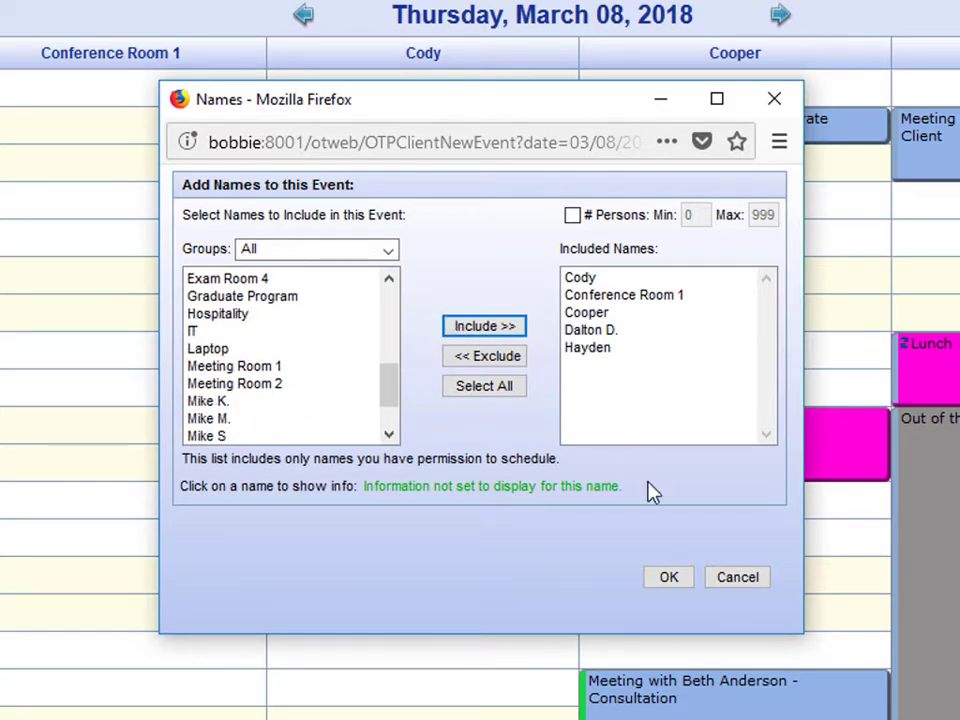
pyautogui.click(668, 578)
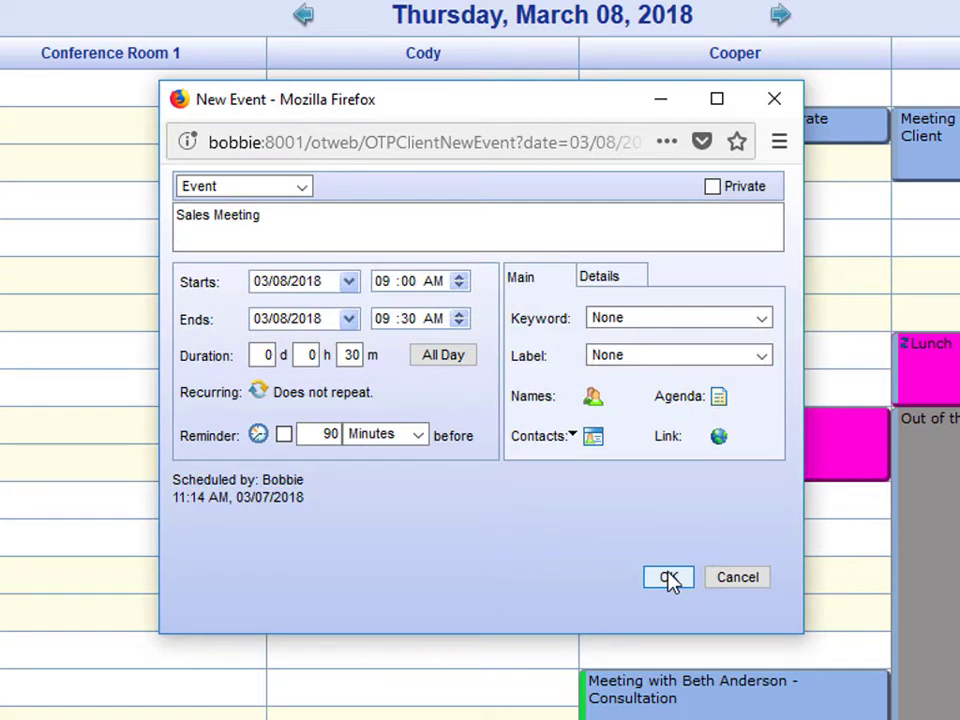
# - Set the Sales Meeting's label to Meeting
pyautogui.click(646, 363)
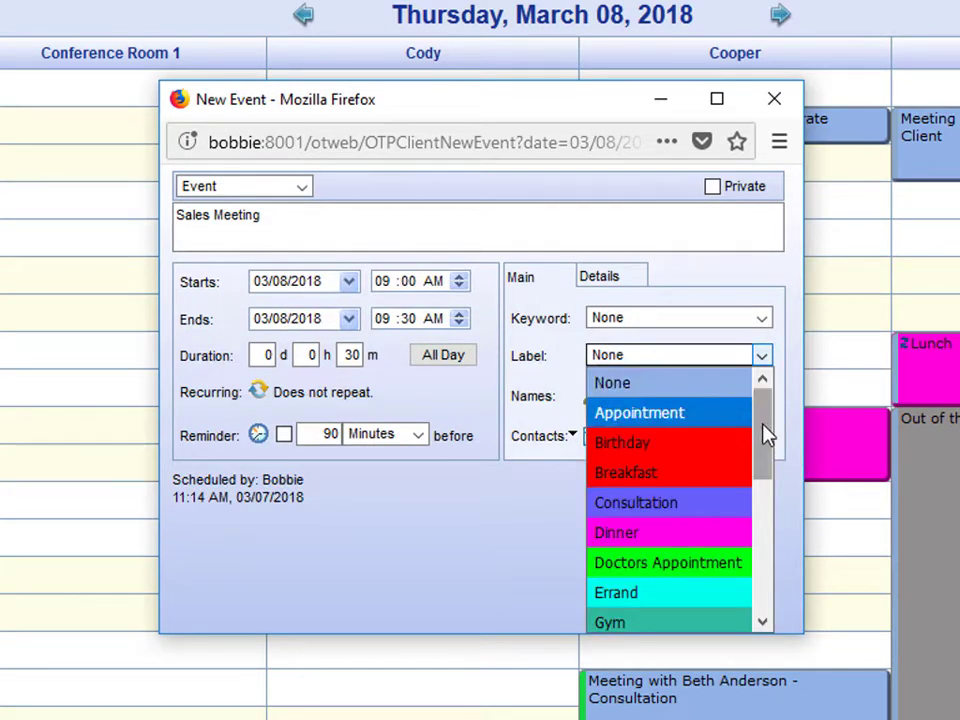
pyautogui.moveTo(766, 432); pyautogui.dragTo(765, 499)
pyautogui.click(707, 528)
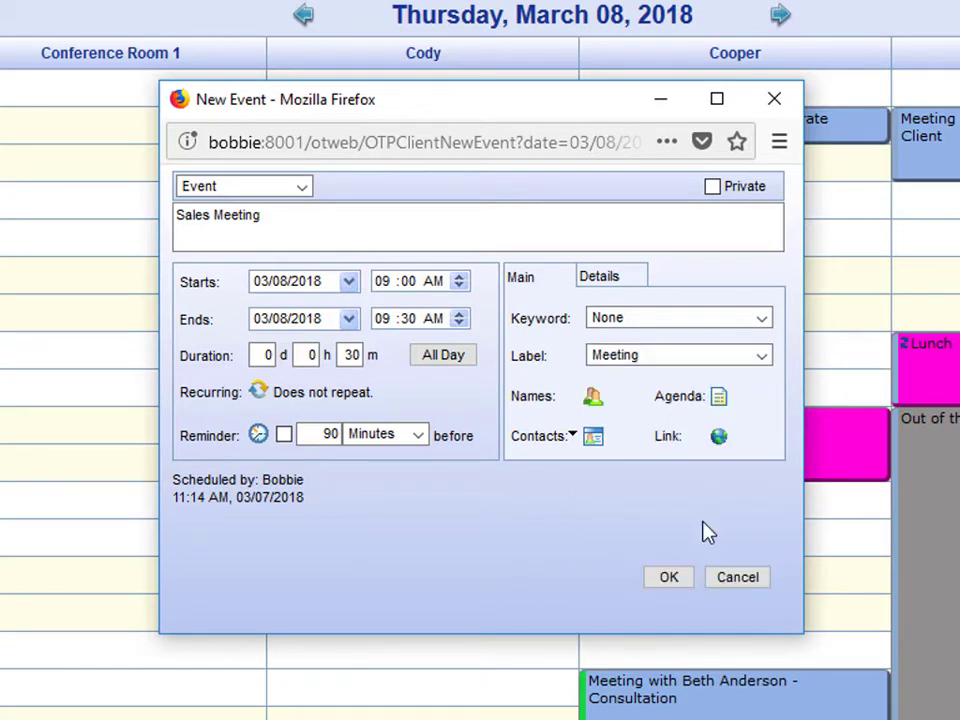
# - Add an agenda to the event listing Monthly Sales Numbers, Potential New Clients, Marketing Strategies and Employee Retreat on separate lines
pyautogui.click(719, 399)
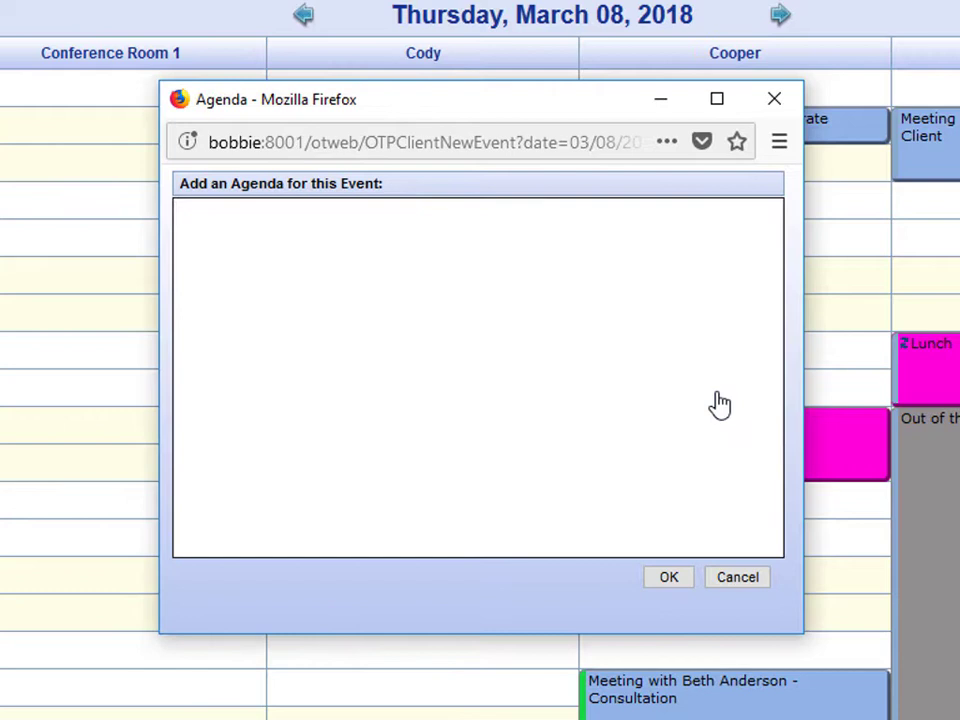
pyautogui.write('Monthly Sales Numbers')
pyautogui.press('Return')
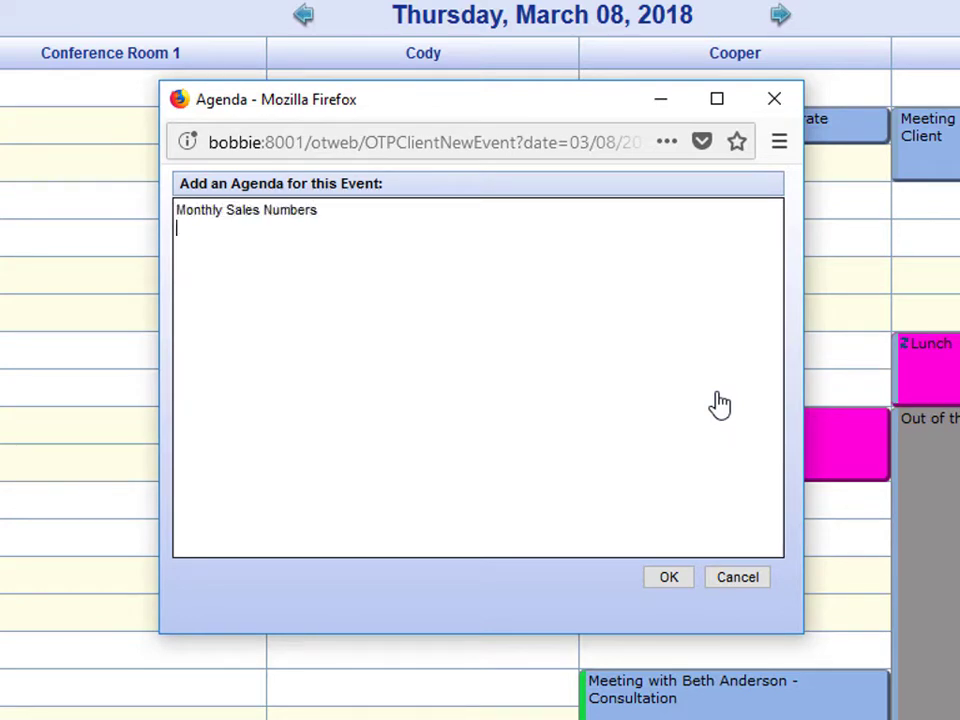
pyautogui.write('Potential New Clients')
pyautogui.press('Return')
pyautogui.write('Marketing Strategies')
pyautogui.press('Return')
pyautogui.write('Em')
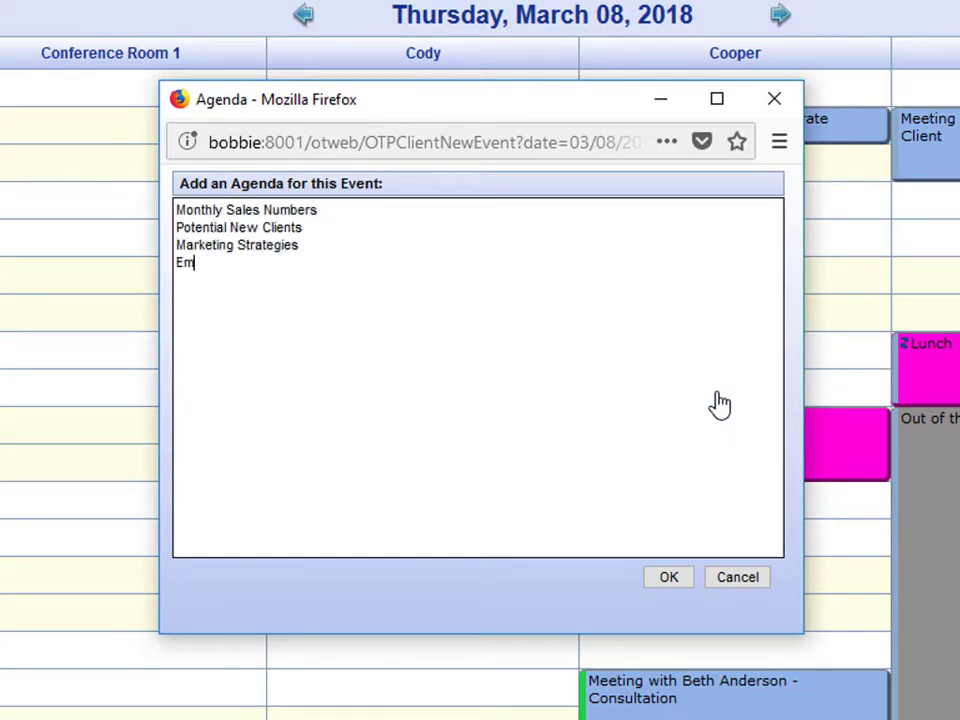
pyautogui.write('ployee Retreat')
pyautogui.click(669, 577)
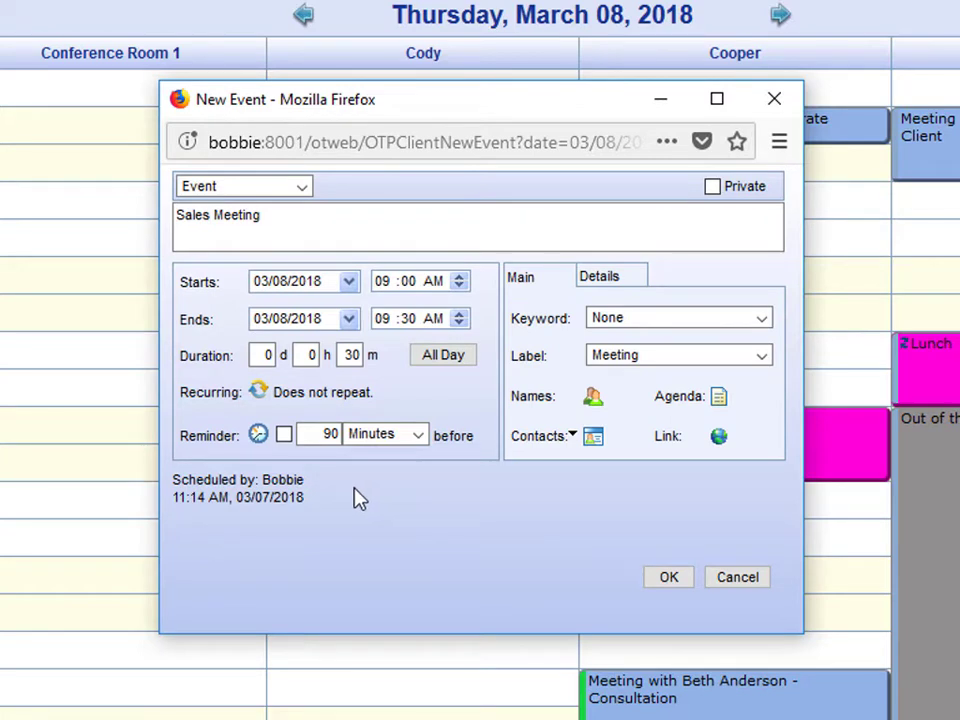
# - Turn on the event's reminder for all four staff attendees, leaving out Conference Room 1
pyautogui.click(258, 436)
pyautogui.click(225, 364)
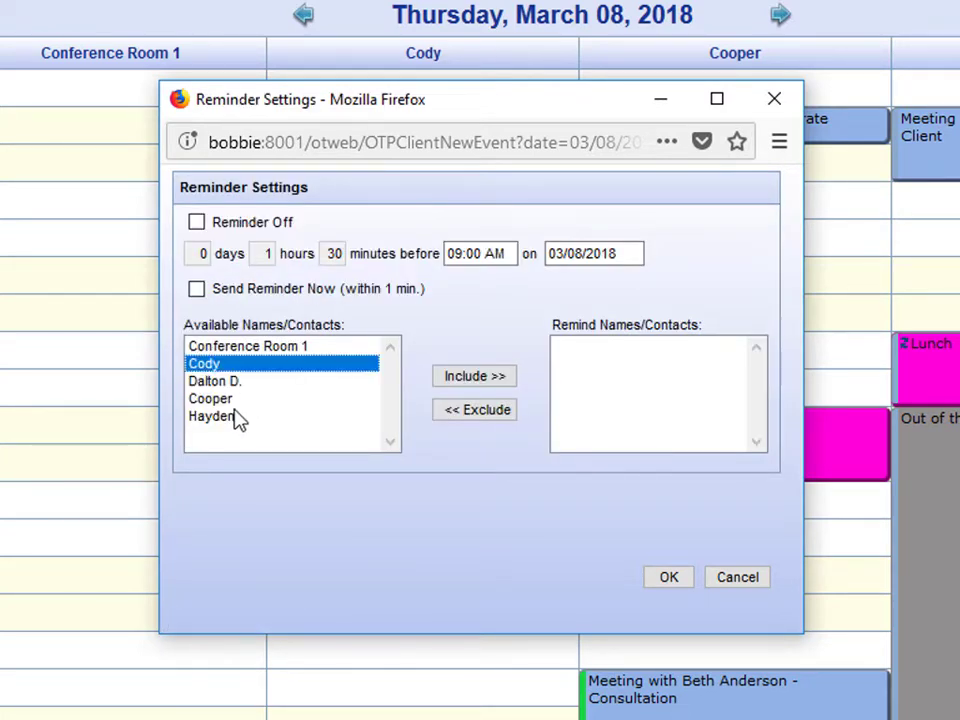
pyautogui.keyDown('shift'); pyautogui.click(236, 418); pyautogui.keyUp('shift')
pyautogui.click(510, 377)
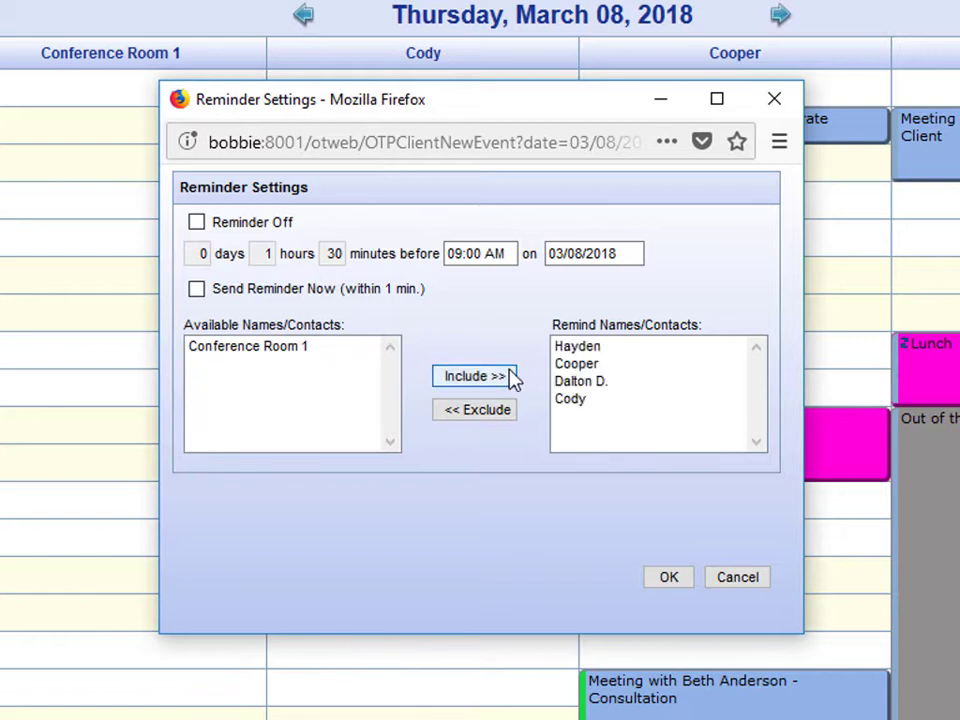
pyautogui.click(196, 223)
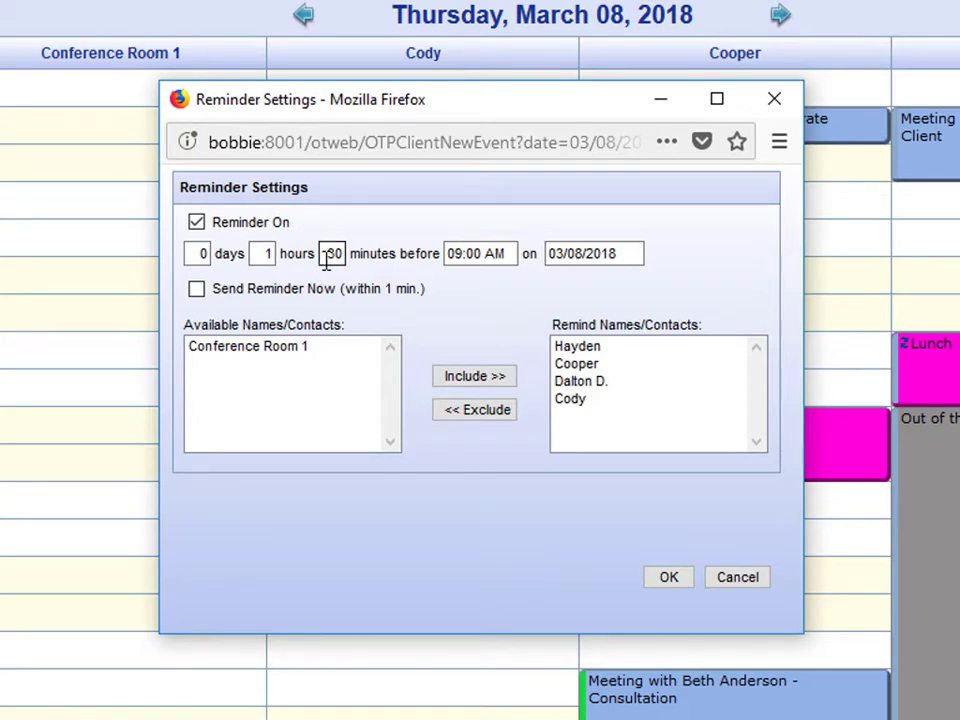
pyautogui.click(670, 580)
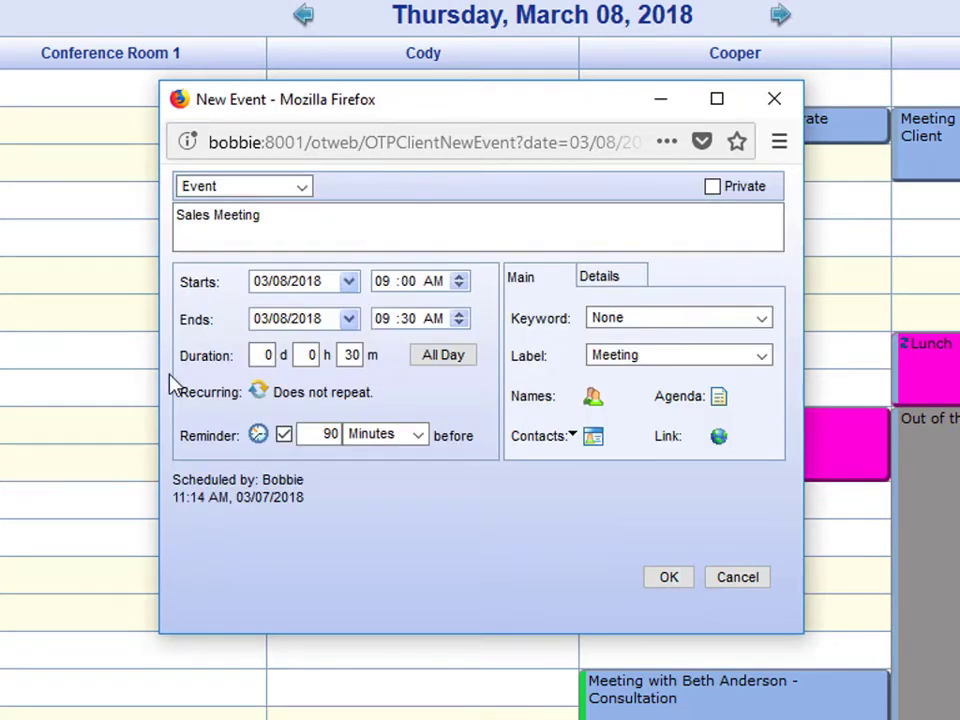
# - Save the Sales Meeting and send the meeting notification to everyone included
pyautogui.click(671, 585)
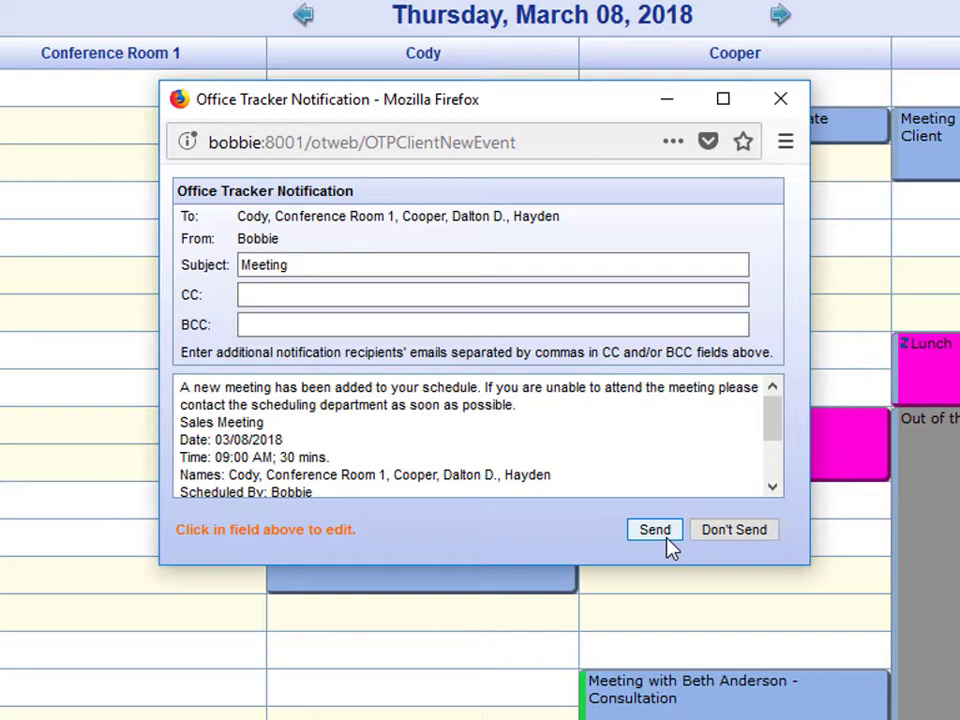
pyautogui.click(656, 530)
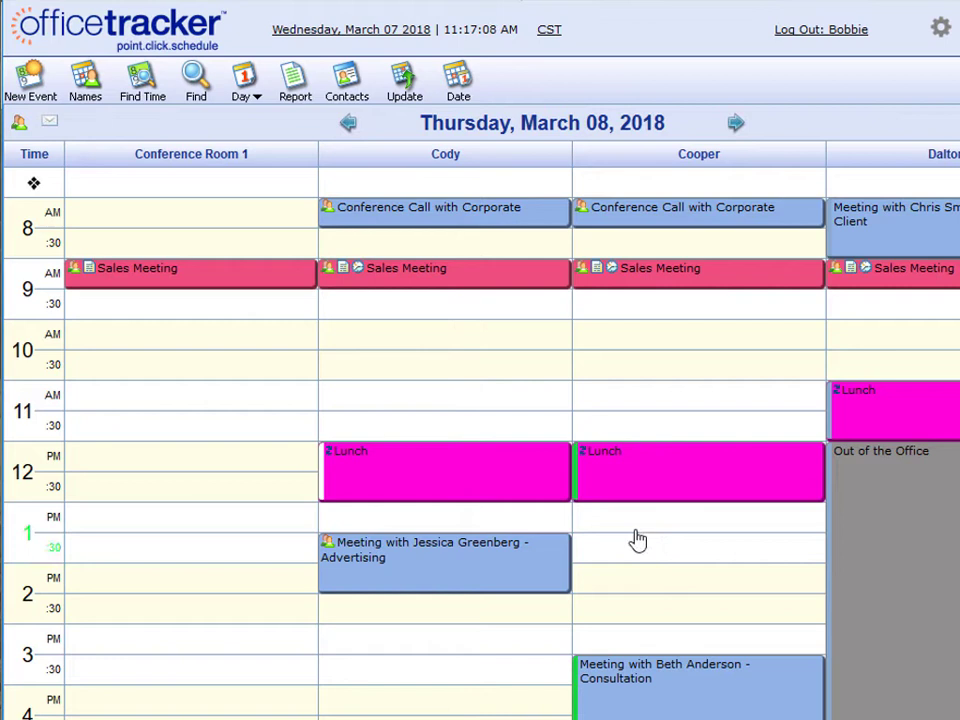
# - Review the default notification, reminder and e-mail template settings in the View & Default Options
pyautogui.click(256, 99)
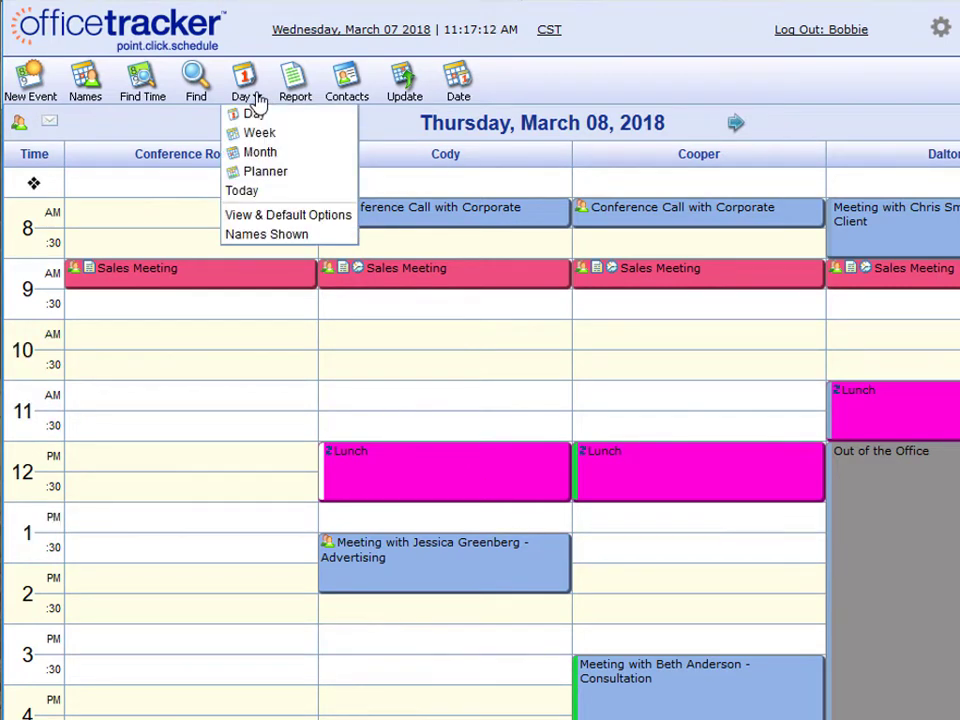
pyautogui.click(282, 221)
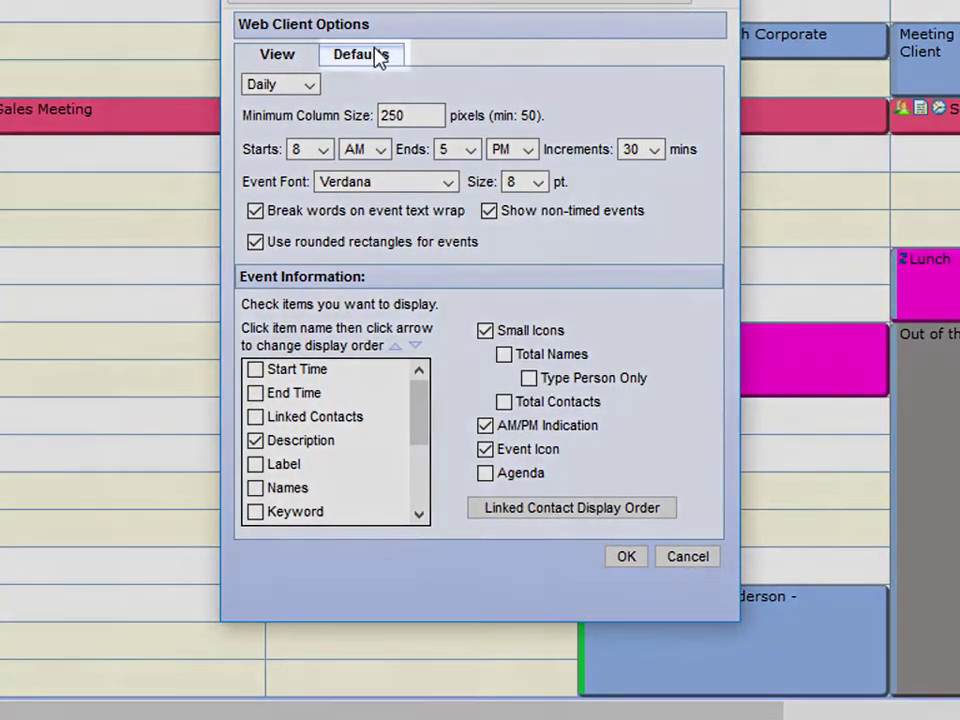
pyautogui.click(378, 56)
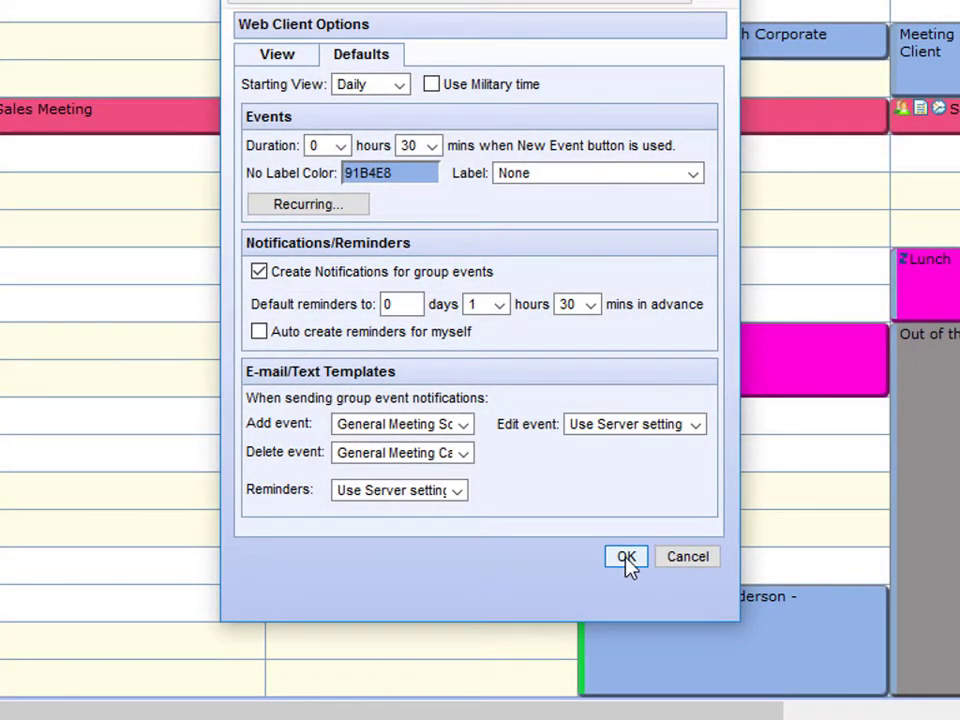
pyautogui.click(626, 558)
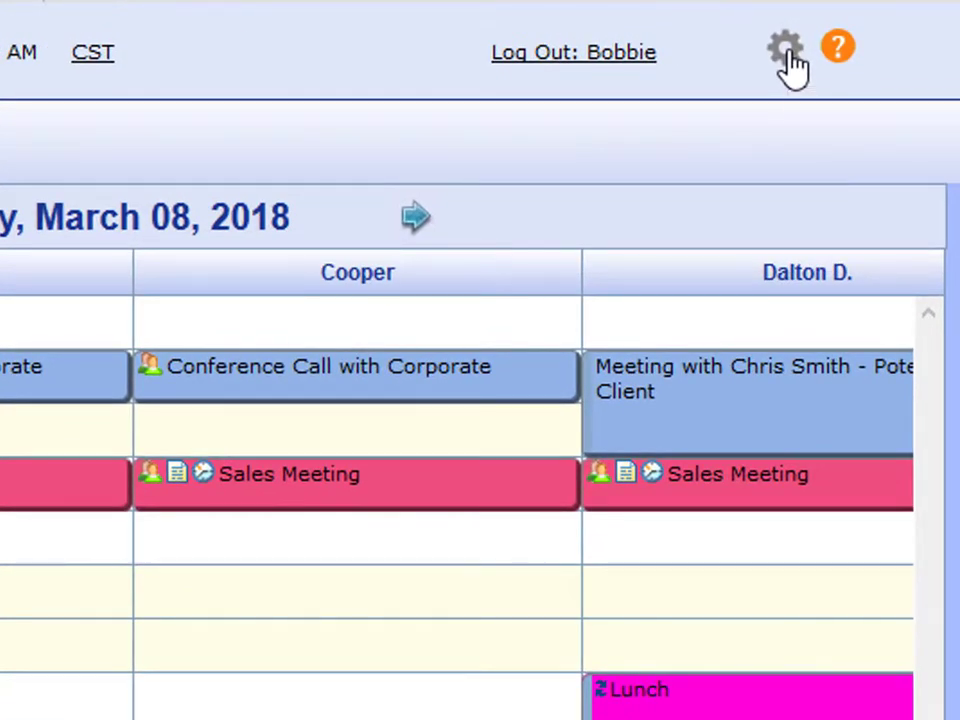
# - Open the web client's settings, and switch to the Office Tracker desktop client to open its Preferences
pyautogui.click(792, 52)
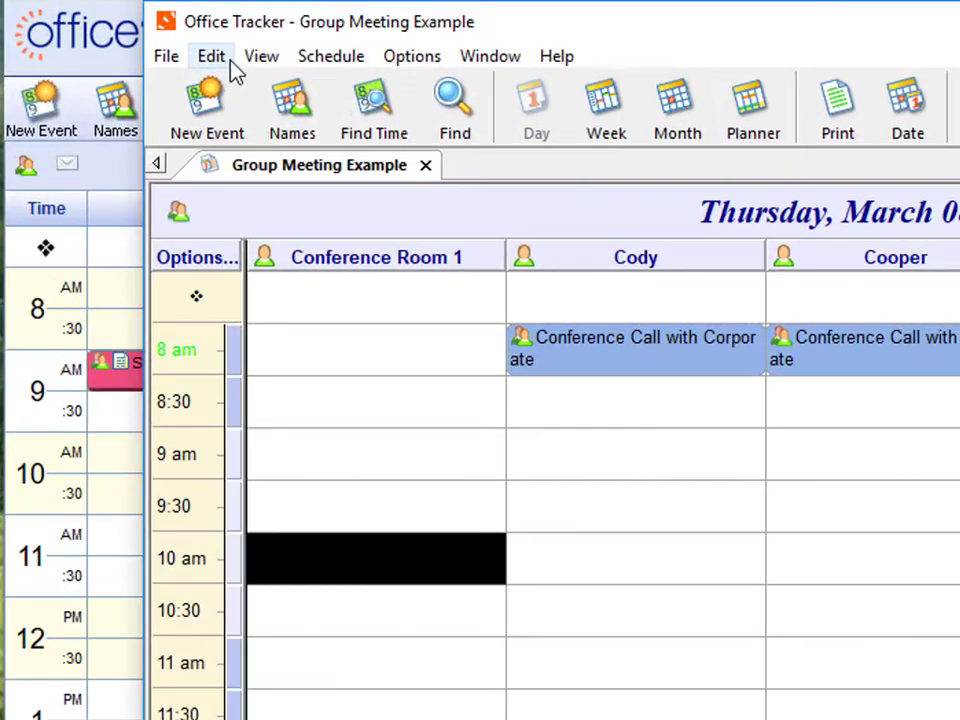
pyautogui.click(231, 64)
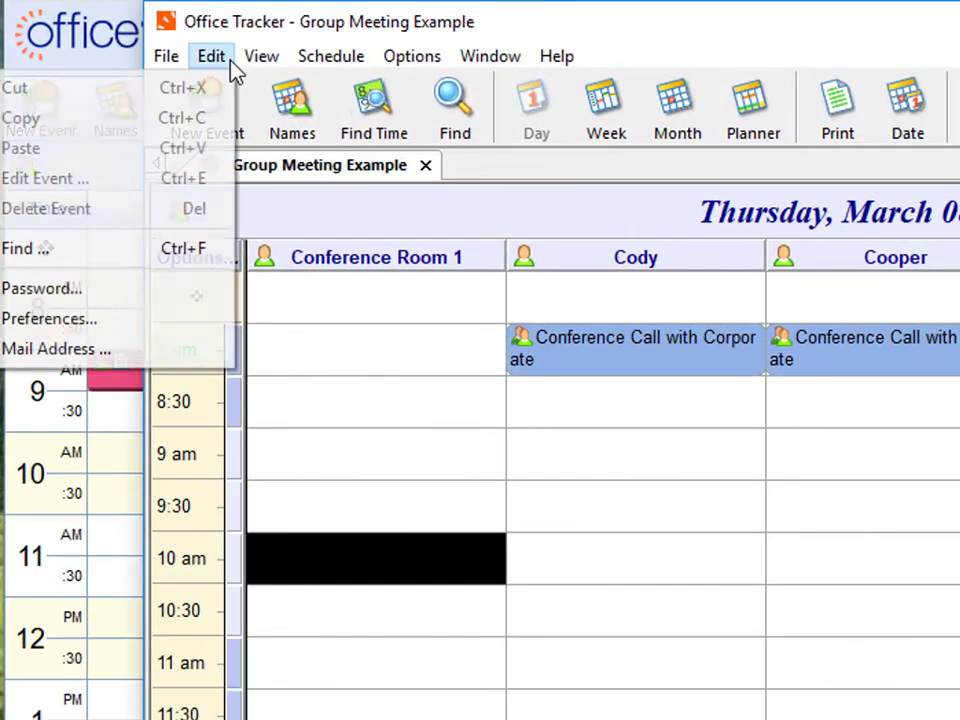
pyautogui.click(157, 320)
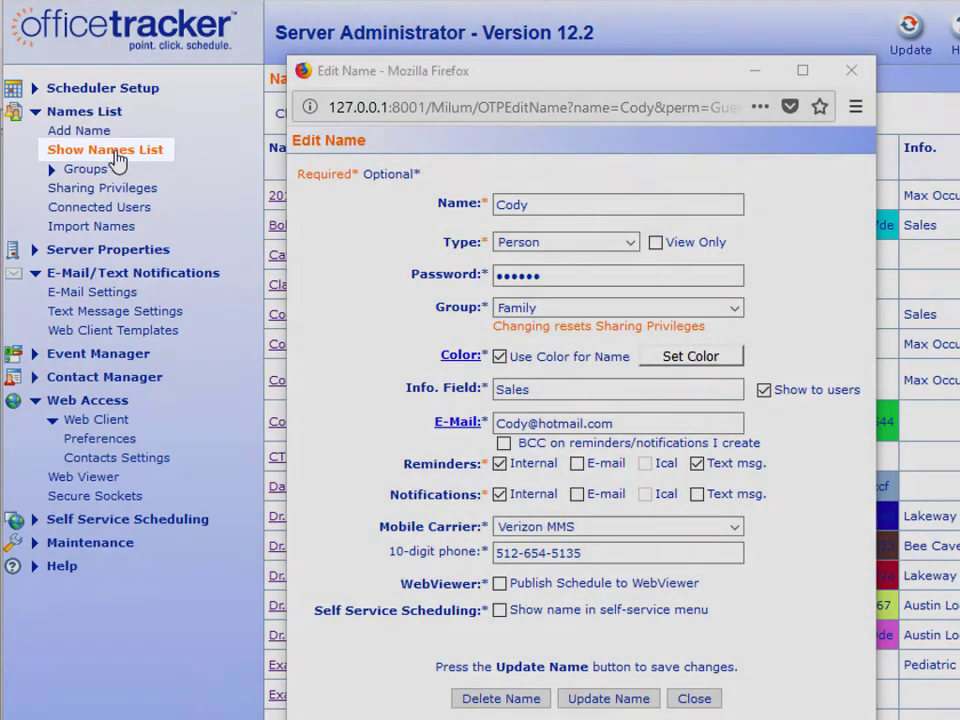
# - In the Office Tracker Server Administrator, show the names list and open the first staff attendee's reminder and notification settings
pyautogui.click(104, 155)
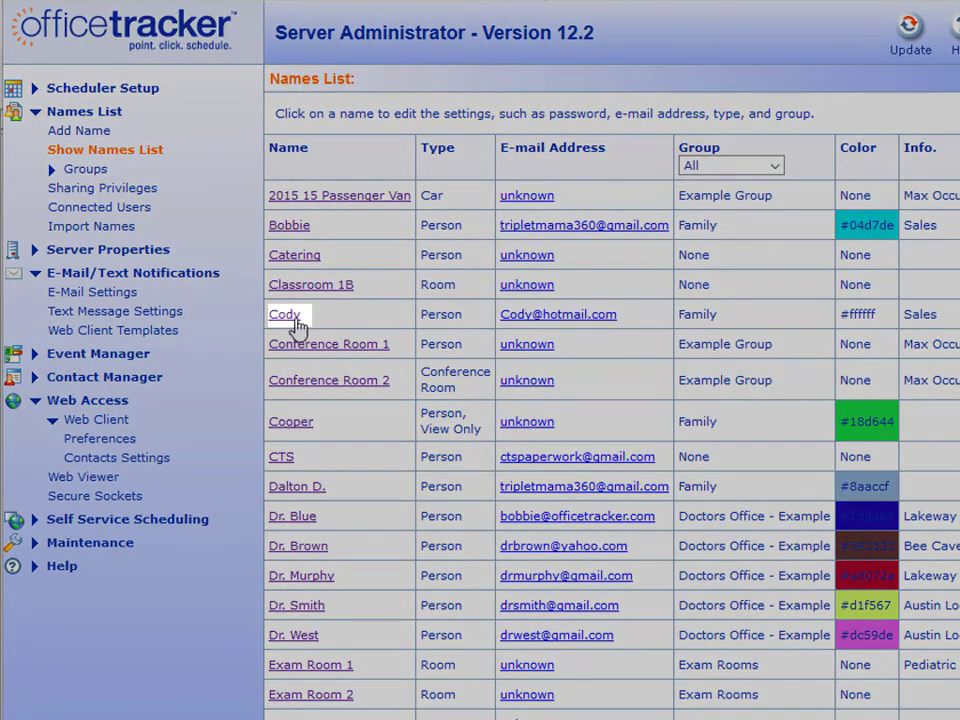
pyautogui.click(294, 318)
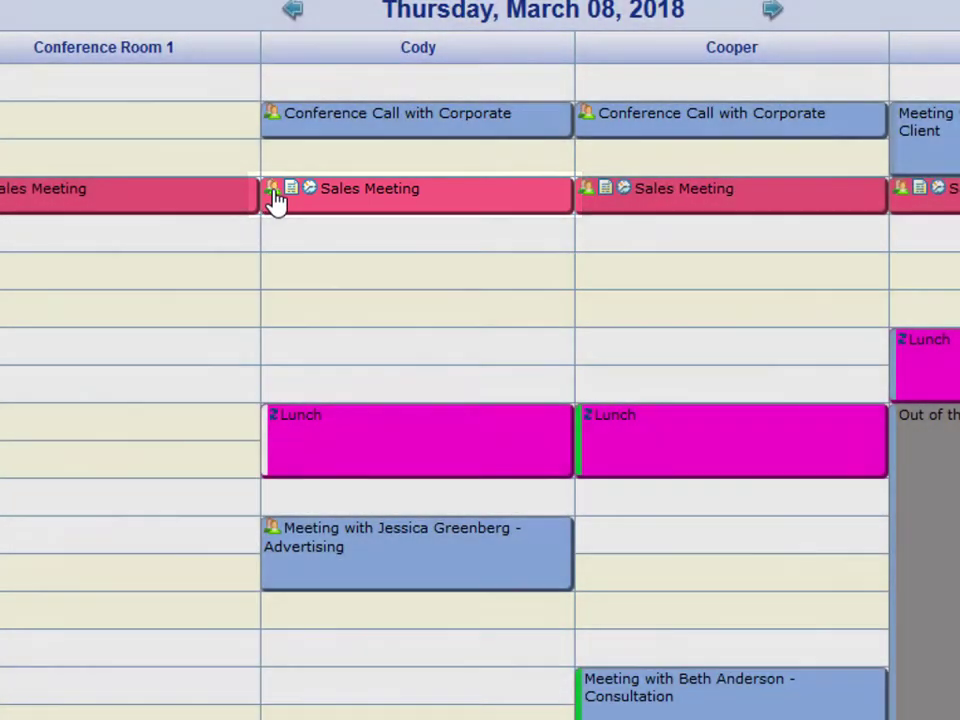
# - Back in the web client, add the logged-in scheduler's name to the Sales Meeting and save it without sending the change notification
pyautogui.moveTo(276, 200)
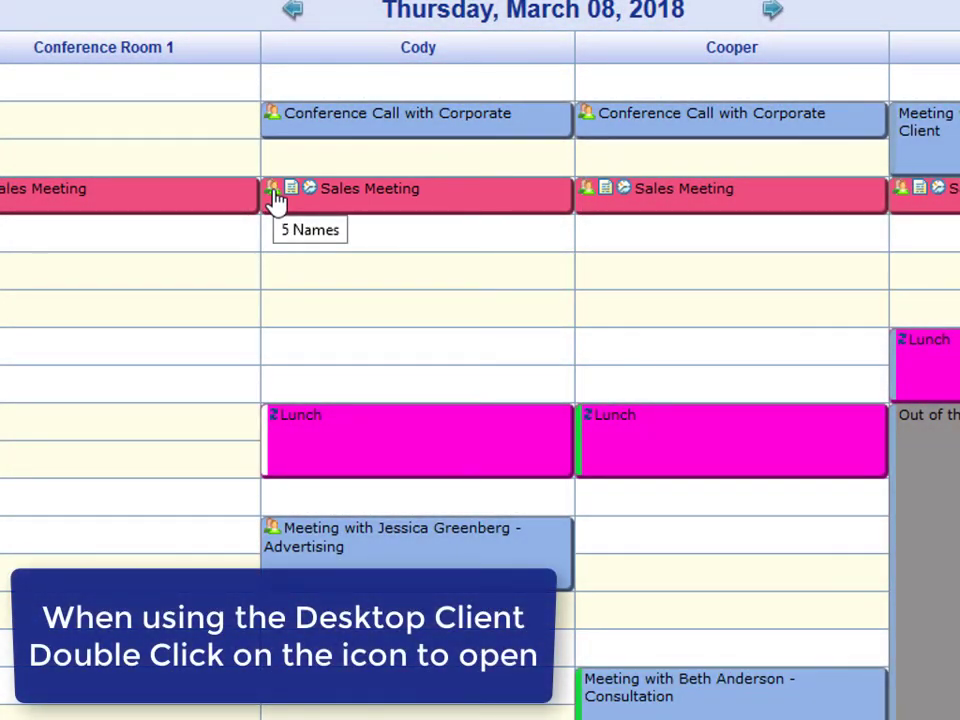
pyautogui.doubleClick(276, 200)
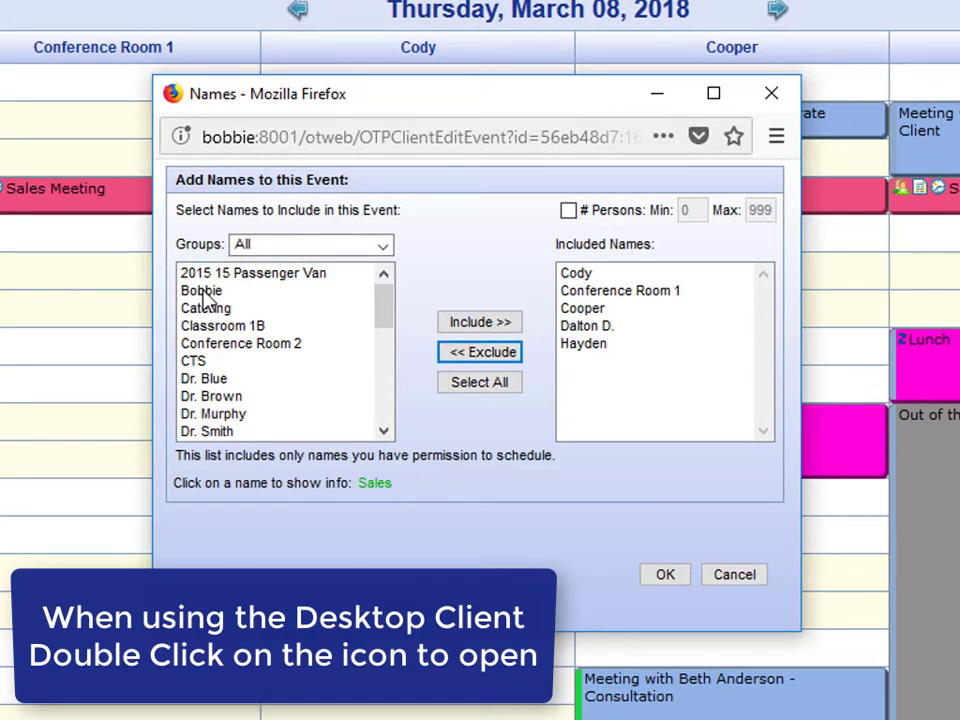
pyautogui.click(202, 291)
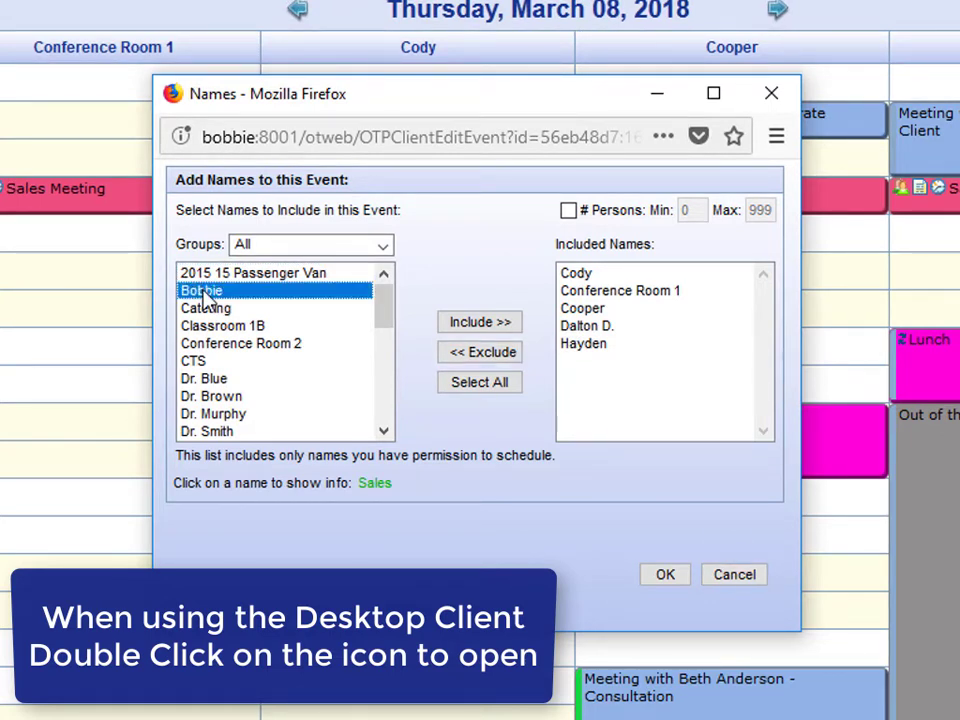
pyautogui.click(474, 324)
pyautogui.click(673, 577)
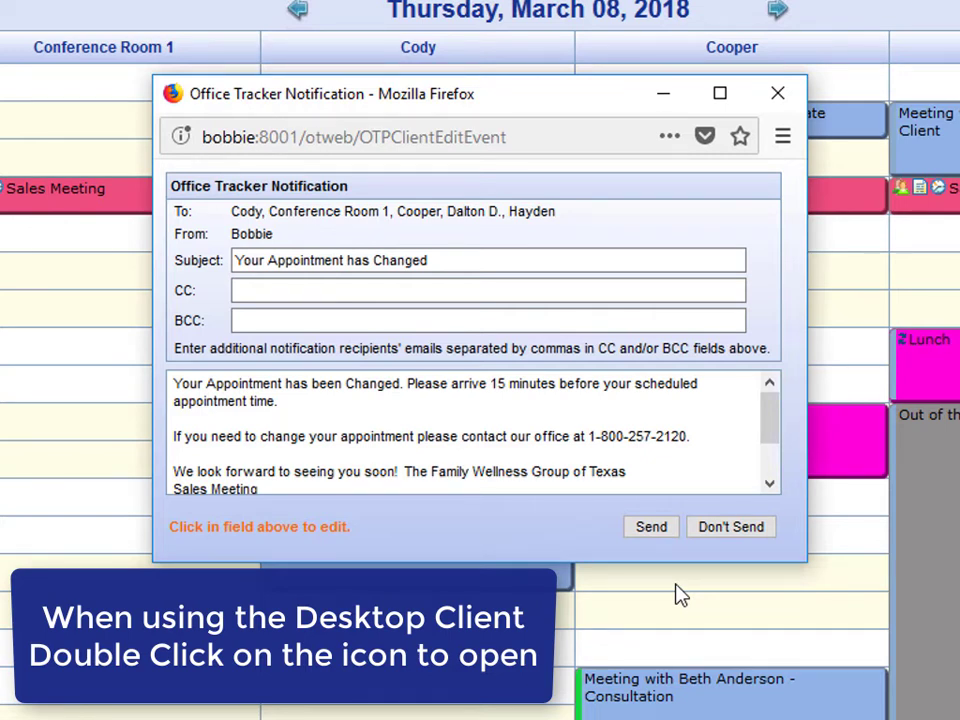
pyautogui.click(735, 527)
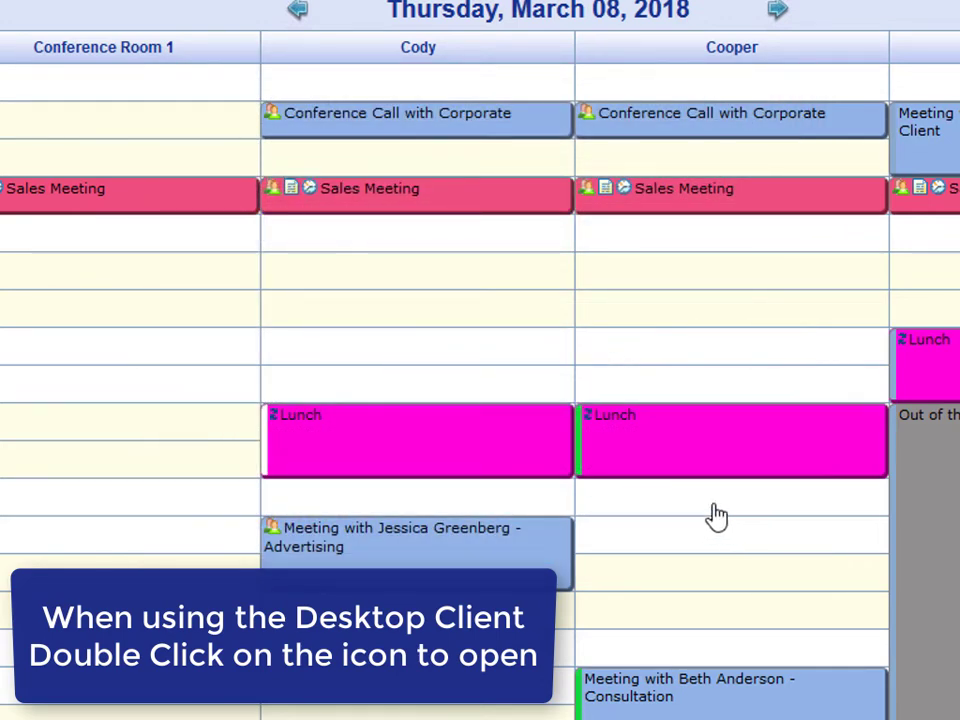
# - Include the scheduler's name in the Sales Meeting's reminder recipients and save the change without sending the notification
pyautogui.doubleClick(311, 190)
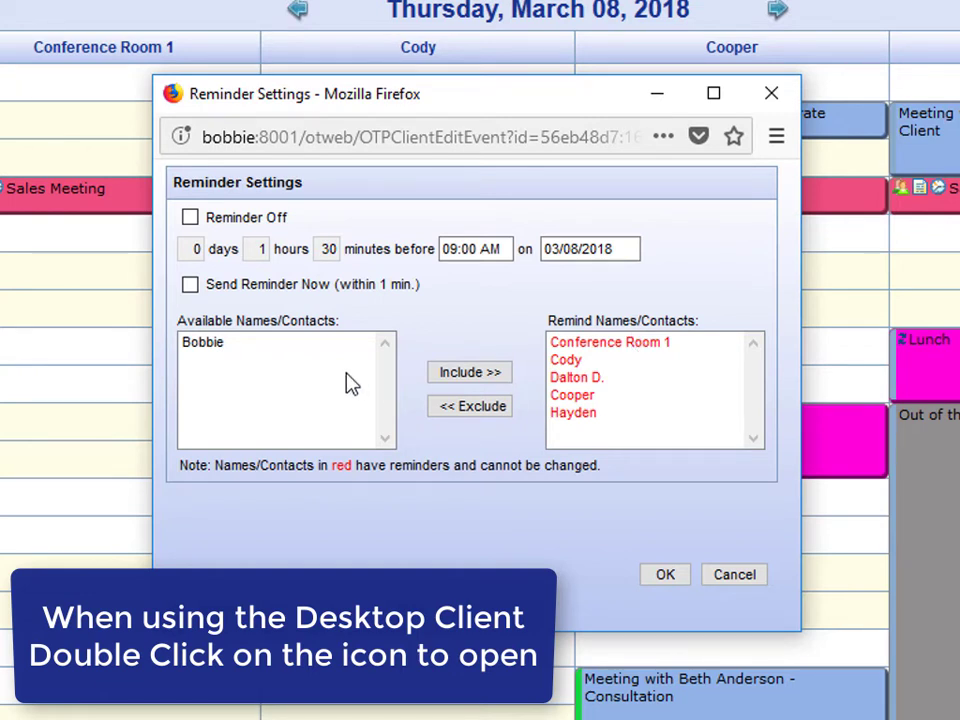
pyautogui.click(205, 343)
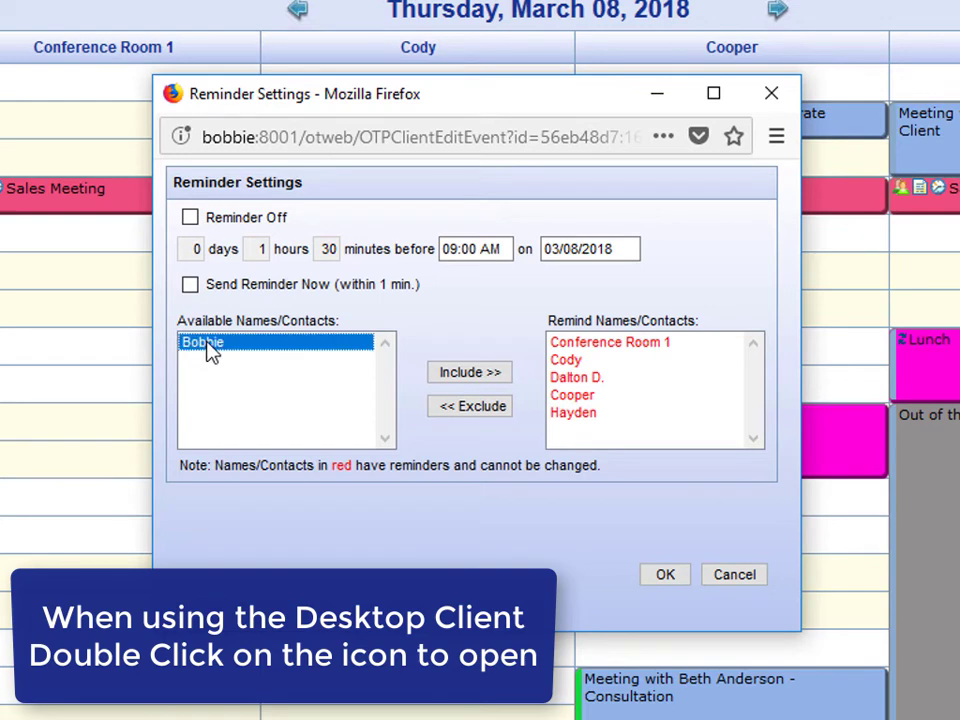
pyautogui.click(497, 384)
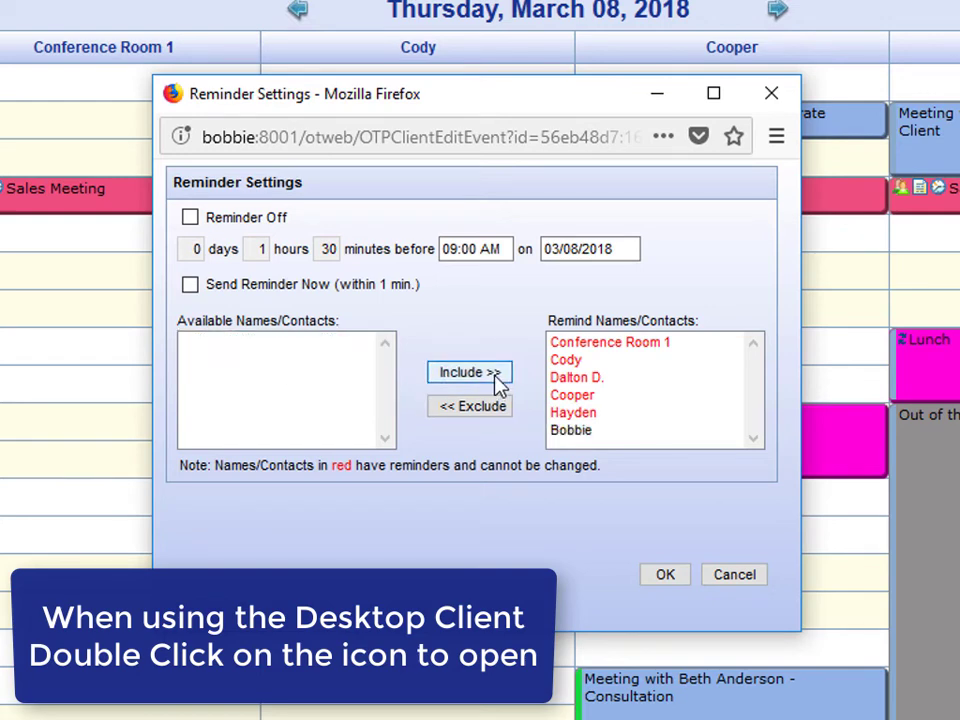
pyautogui.click(664, 577)
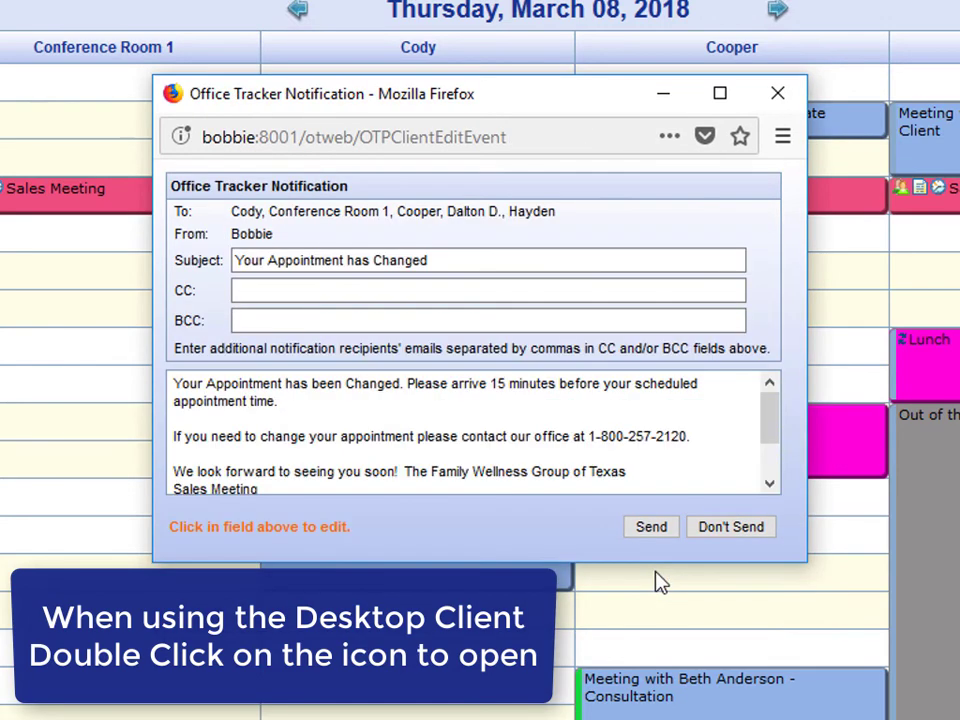
pyautogui.click(735, 528)
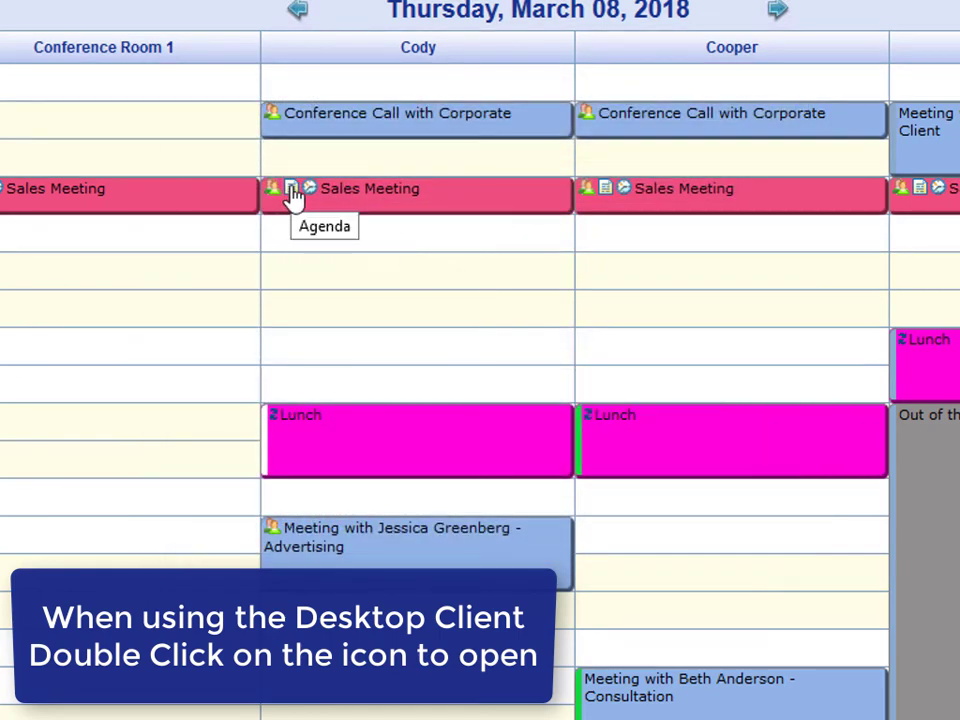
# - View the Sales Meeting's agenda from the calendar and close it without changes
pyautogui.doubleClick(292, 197)
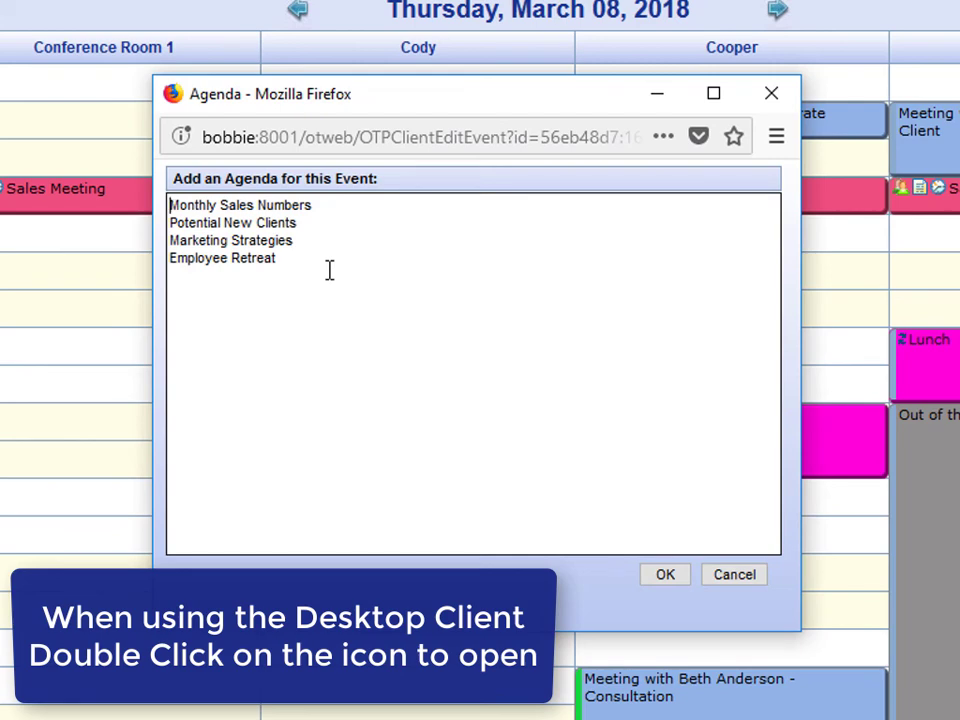
pyautogui.click(735, 576)
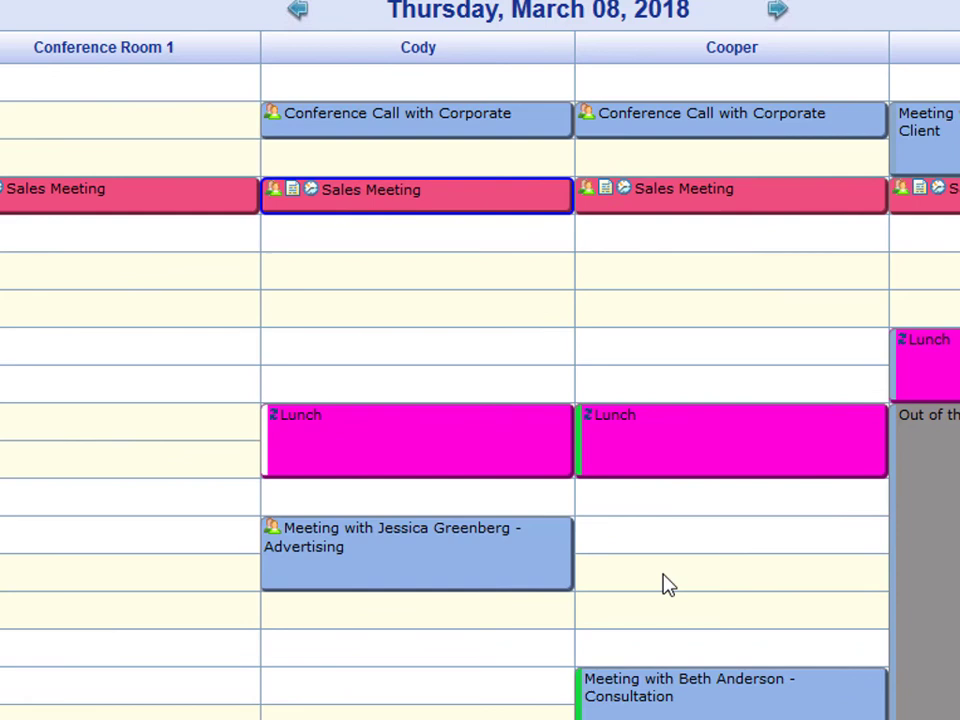